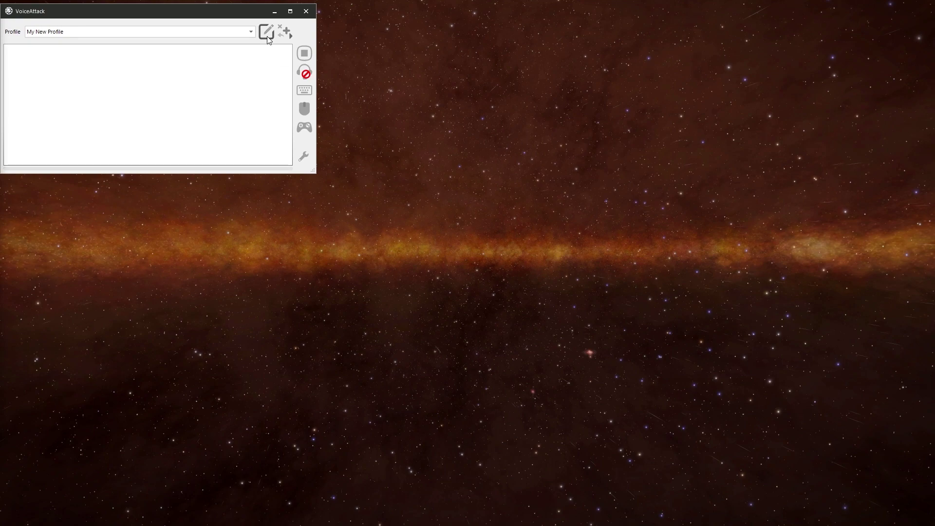
# Cut all of Raise Gear's actions out, leaving that command empty
pyautogui.click(266, 33)
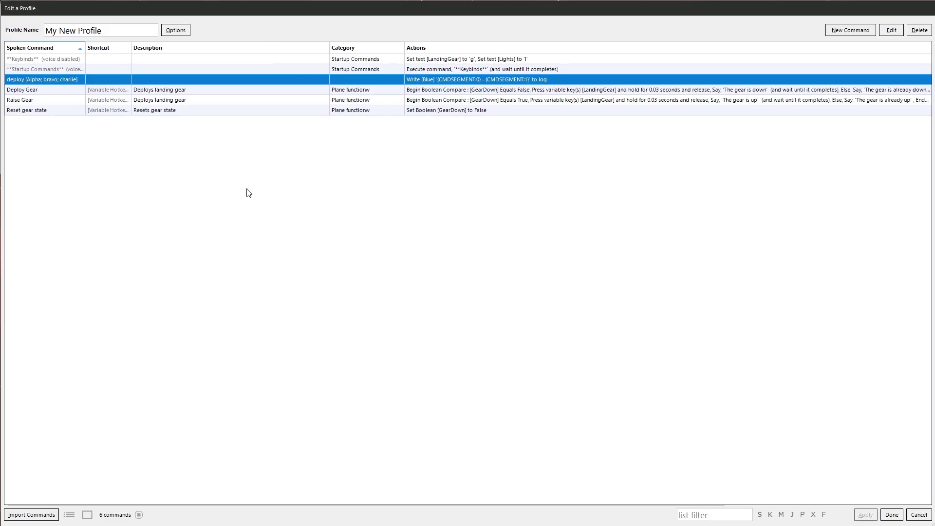
pyautogui.click(42, 92)
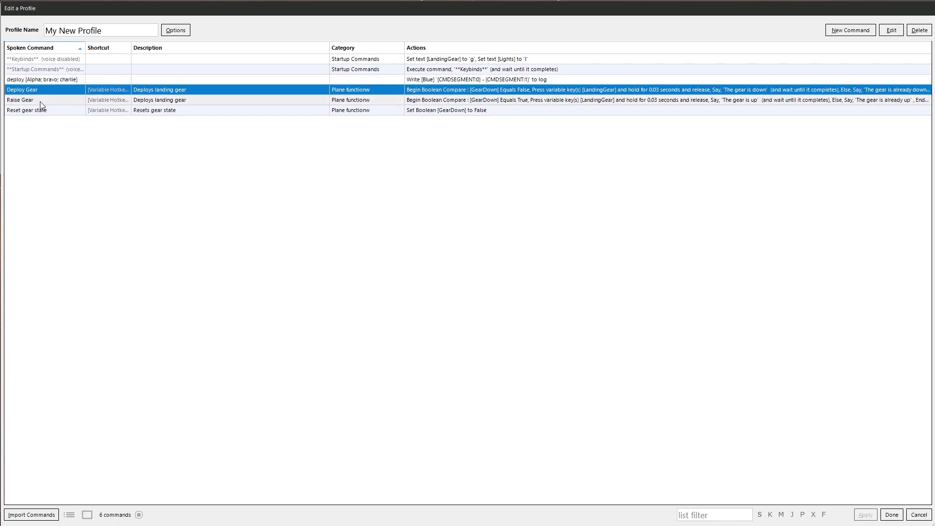
pyautogui.click(40, 102)
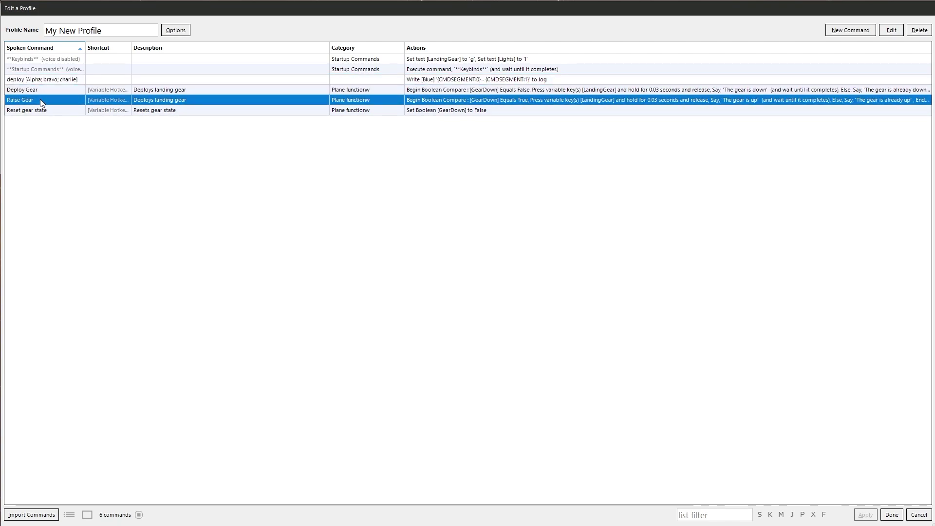
pyautogui.doubleClick(40, 97)
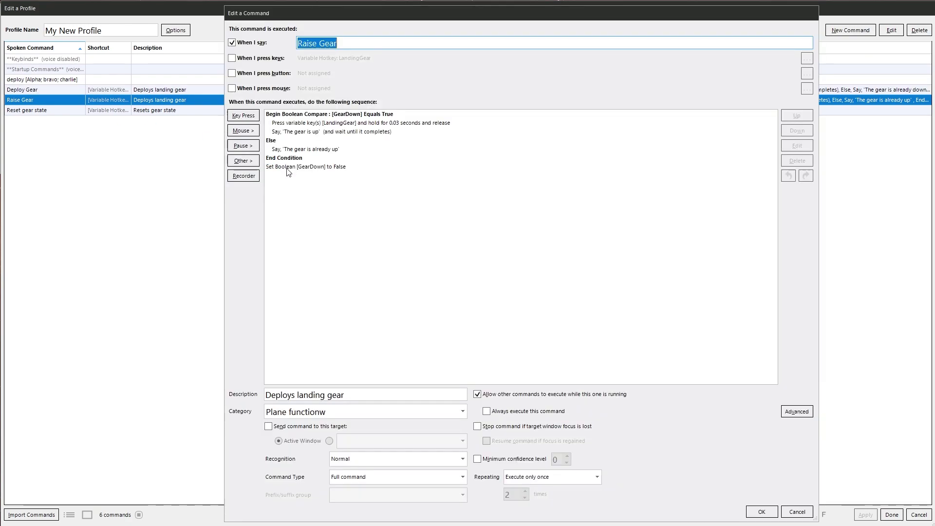
pyautogui.hotkey('ctrl', 'a')
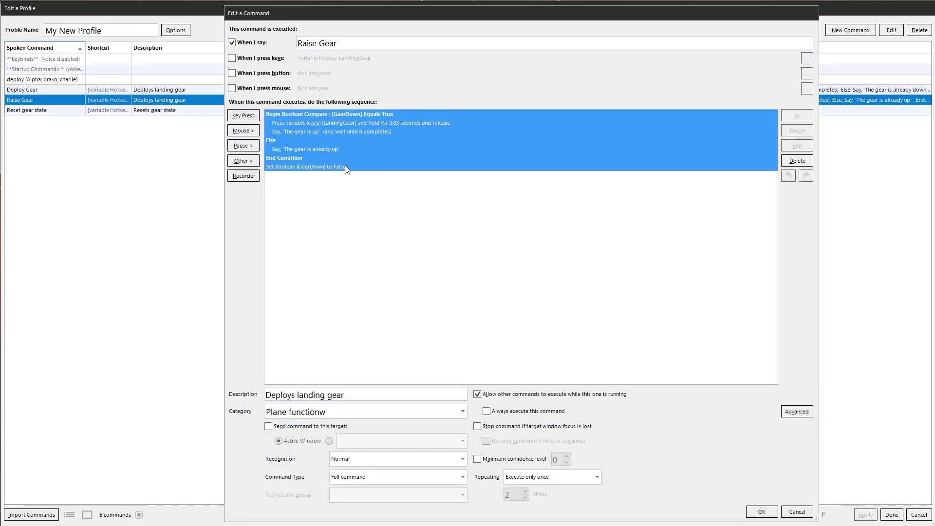
pyautogui.rightClick(335, 150)
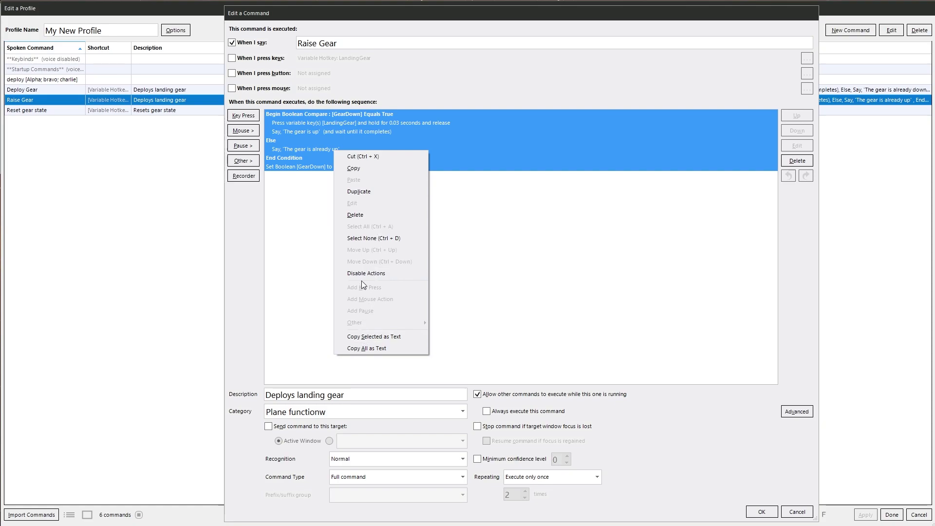
pyautogui.click(385, 156)
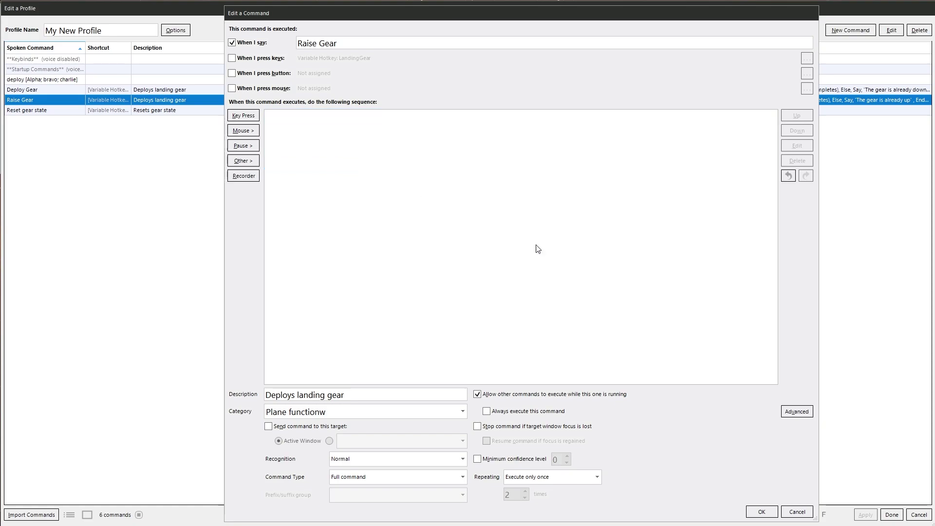
pyautogui.click(768, 512)
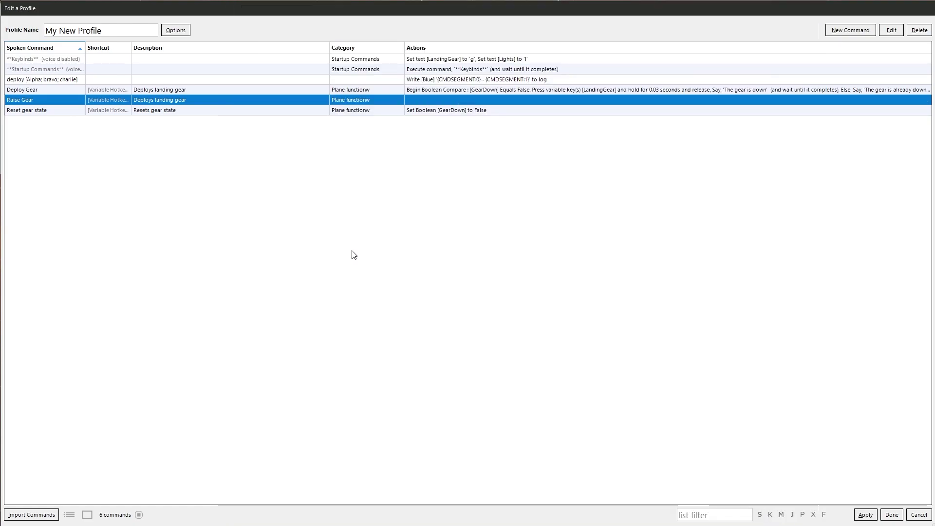
# Paste them below Deploy Gear's own actions with a blank comment separator, and save
pyautogui.doubleClick(19, 92)
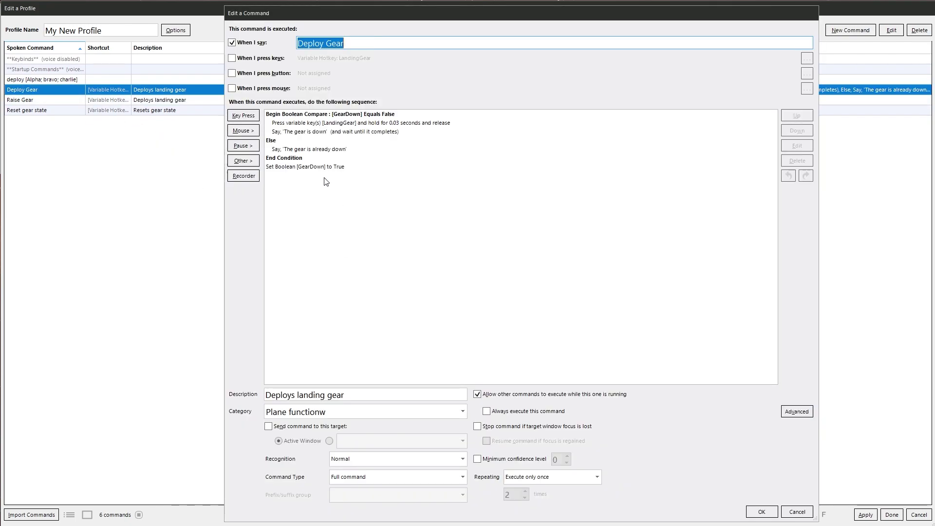
pyautogui.click(311, 169)
pyautogui.hotkey('ctrl', 'v')
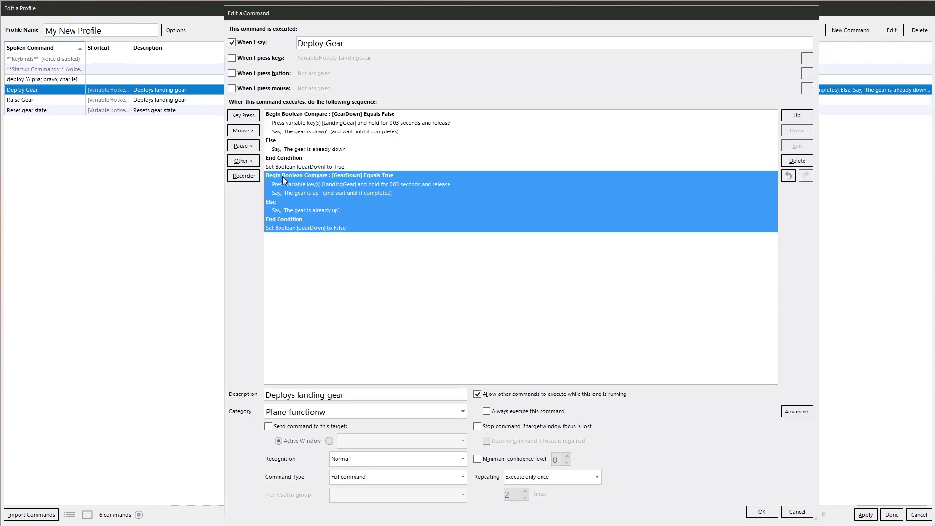
pyautogui.press('Up')
pyautogui.press('Down')
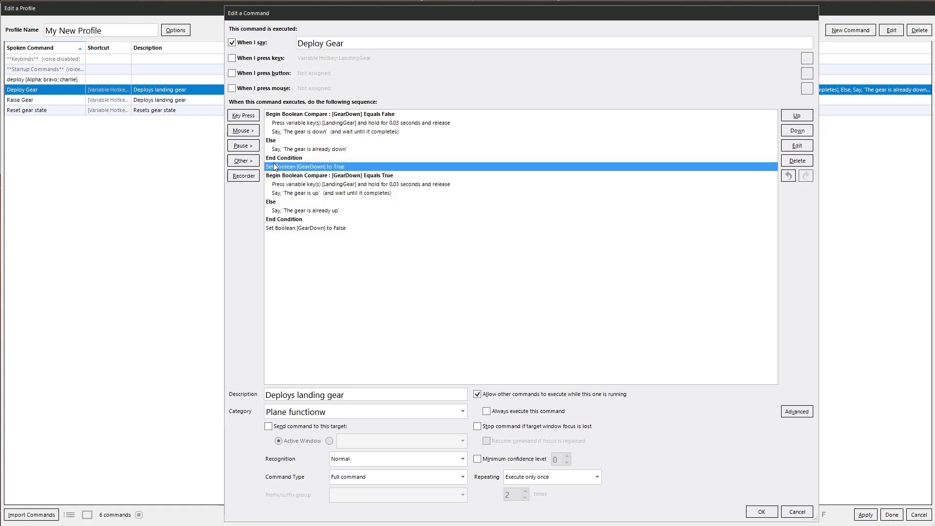
pyautogui.click(244, 161)
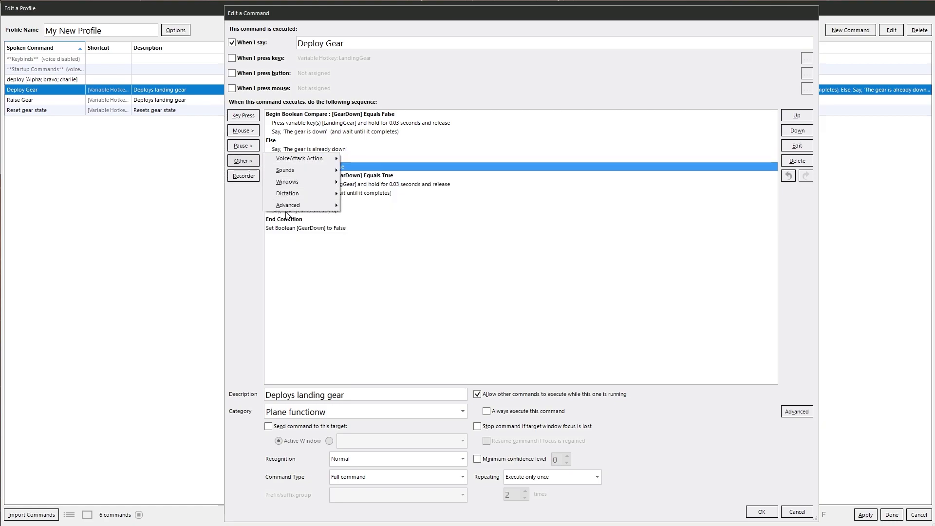
pyautogui.moveTo(301, 207)
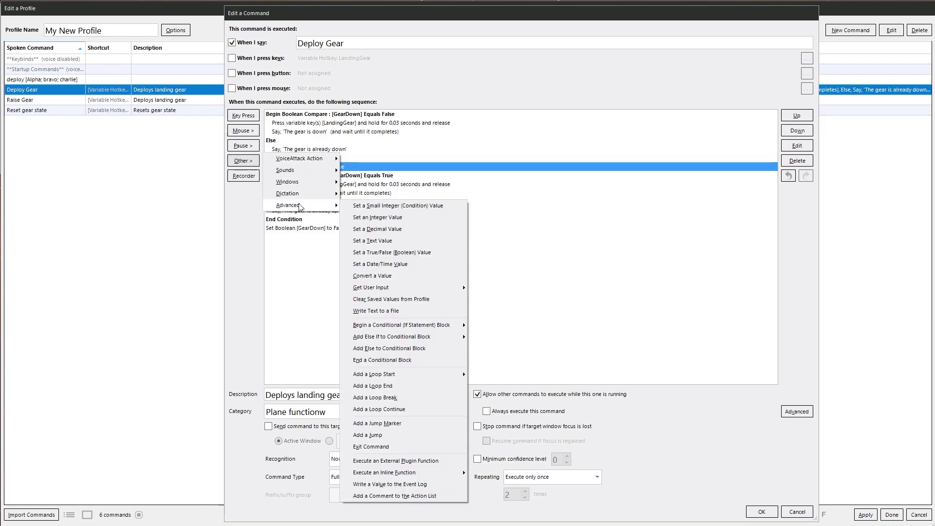
pyautogui.click(413, 494)
pyautogui.click(498, 266)
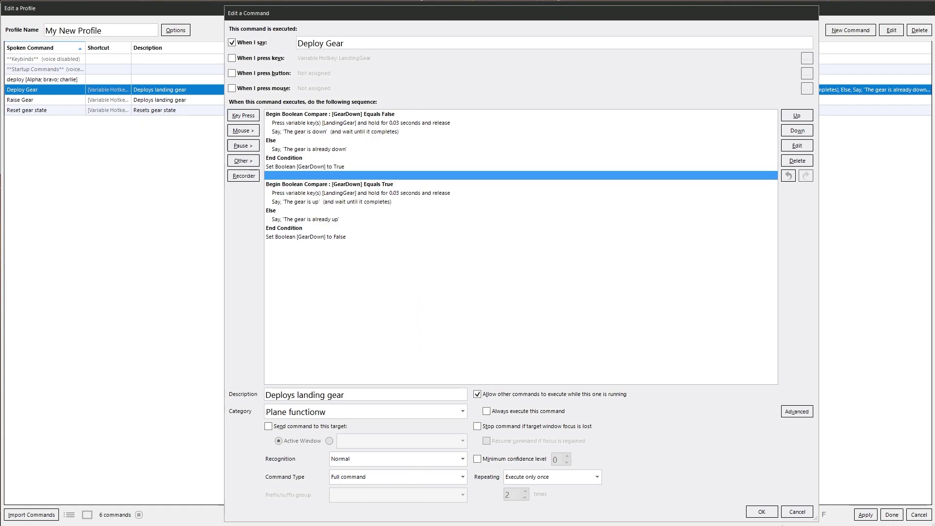
pyautogui.click(762, 511)
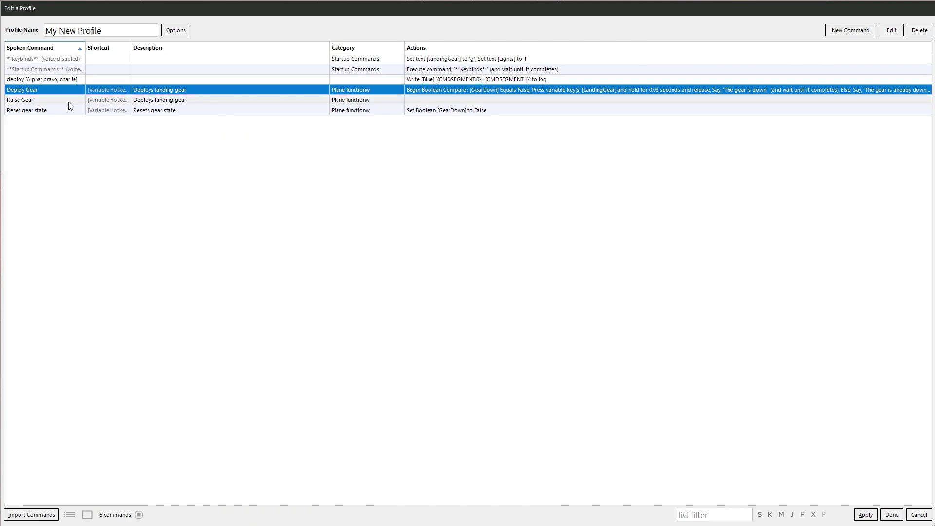
# Delete the now-empty Raise Gear command from the profile
pyautogui.click(46, 110)
pyautogui.click(42, 100)
pyautogui.rightClick(42, 100)
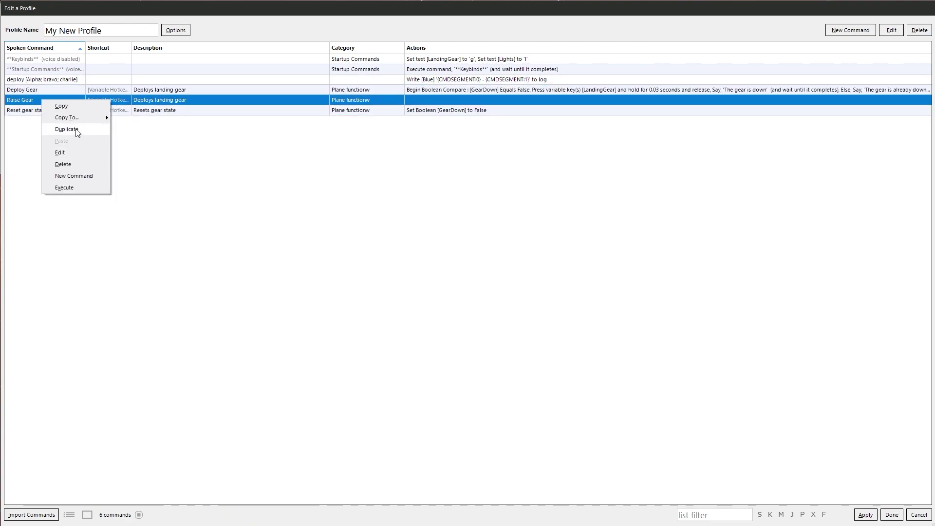
pyautogui.click(81, 168)
# Change Deploy Gear's spoken phrase to '[Deploy; Raise] gear'
pyautogui.click(55, 89)
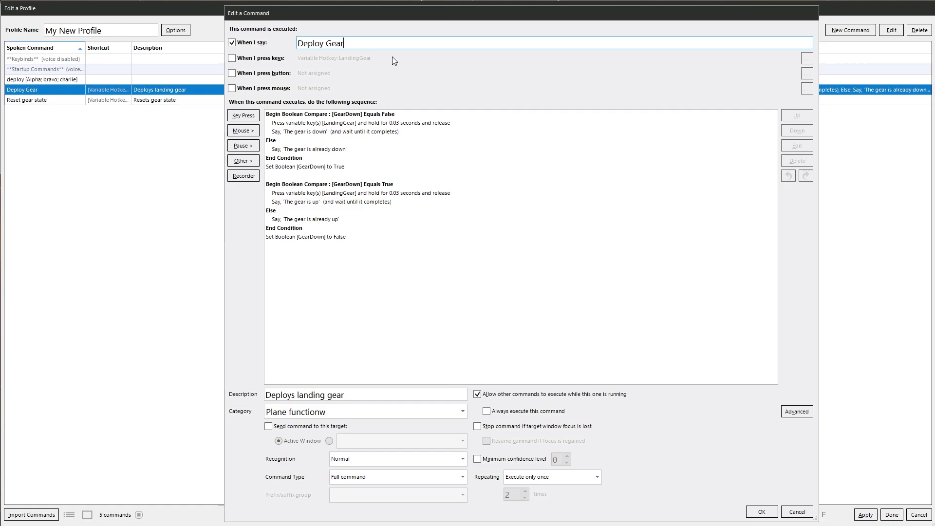
pyautogui.press('BackSpace')
pyautogui.write('[Deploy; Raise]')
pyautogui.write('gear')
pyautogui.click(284, 116)
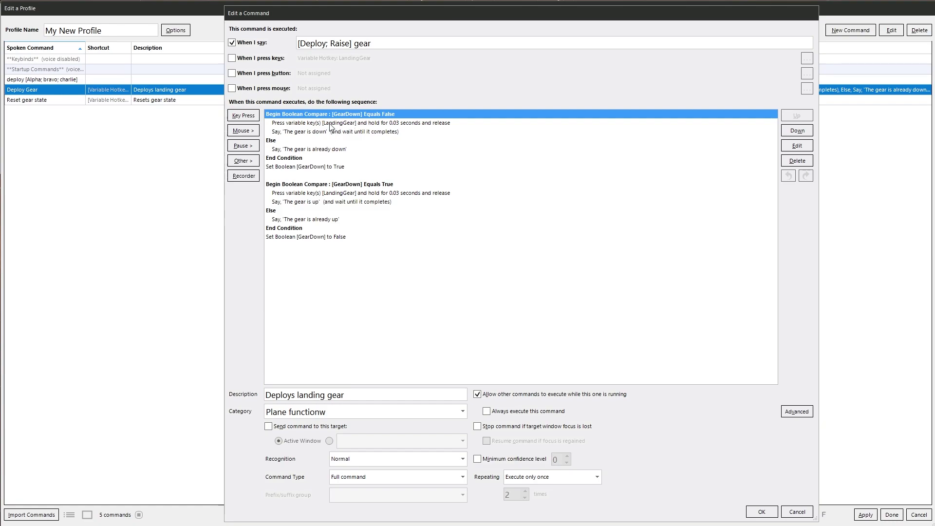
# Add a single-condition Text Compare block: {CMDSEGMENT:0} Equals 'Deploy'
pyautogui.click(243, 160)
pyautogui.moveTo(309, 207)
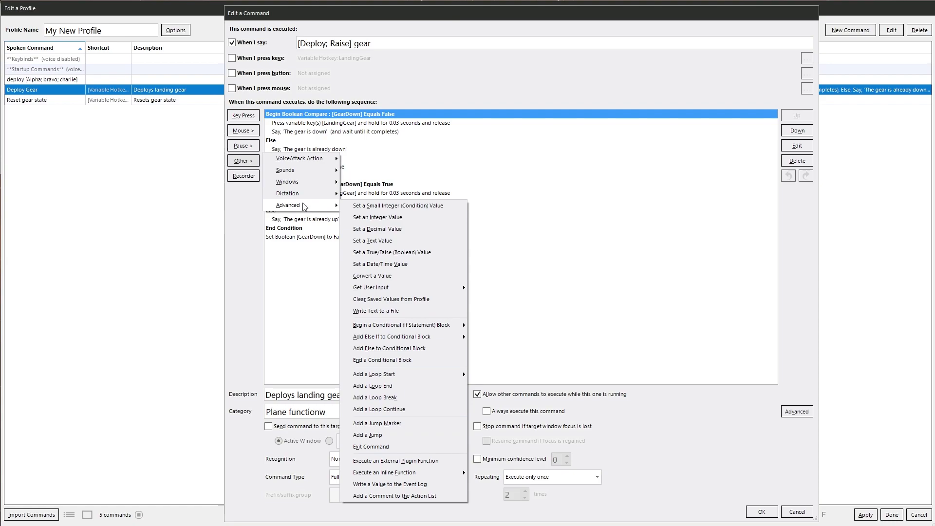
pyautogui.moveTo(423, 330)
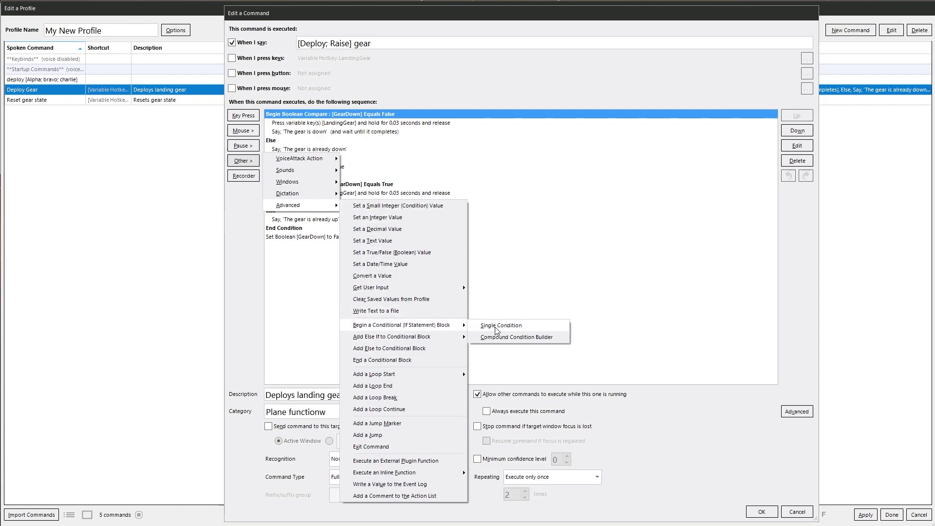
pyautogui.click(494, 327)
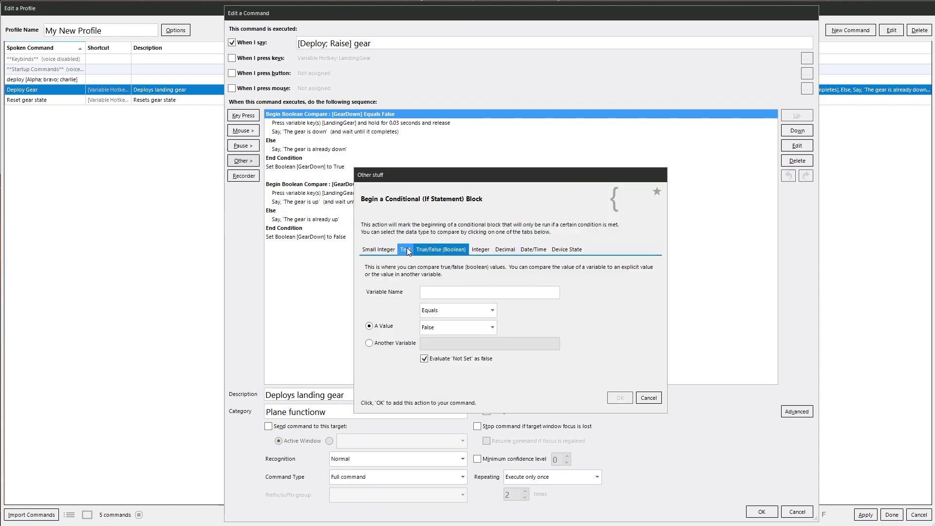
pyautogui.click(405, 248)
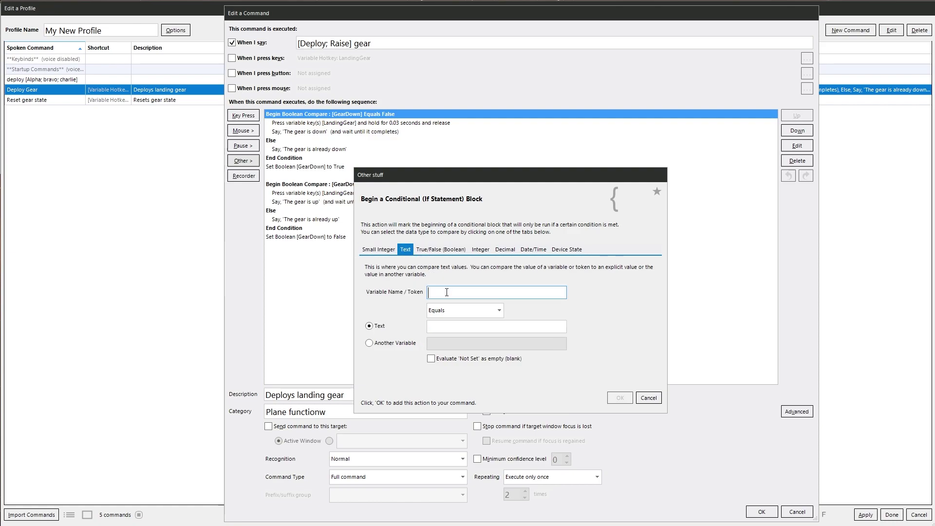
pyautogui.write('{')
pyautogui.write('CMDSEGMENT:0}')
pyautogui.click(489, 327)
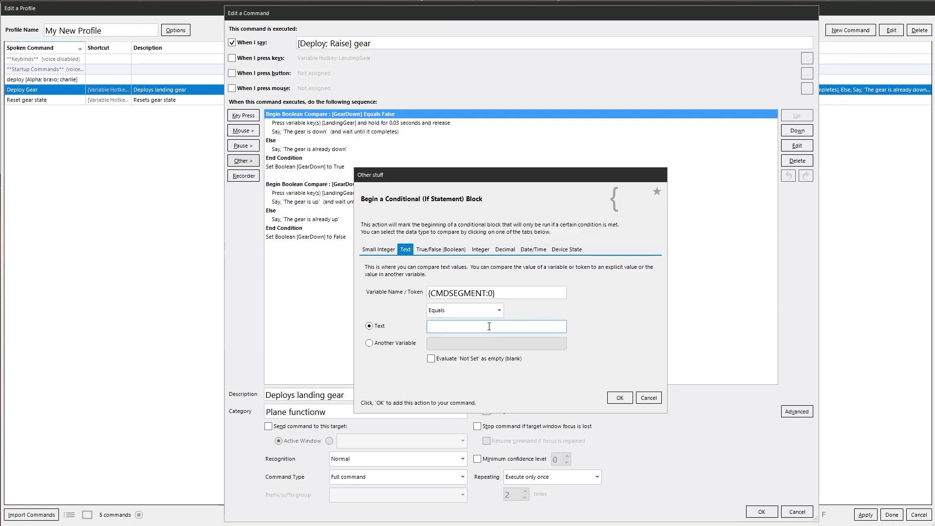
pyautogui.write('dEPL')
pyautogui.press('BackSpace')
pyautogui.press('BackSpace')
pyautogui.press('BackSpace')
pyautogui.write('Deploy')
pyautogui.click(620, 398)
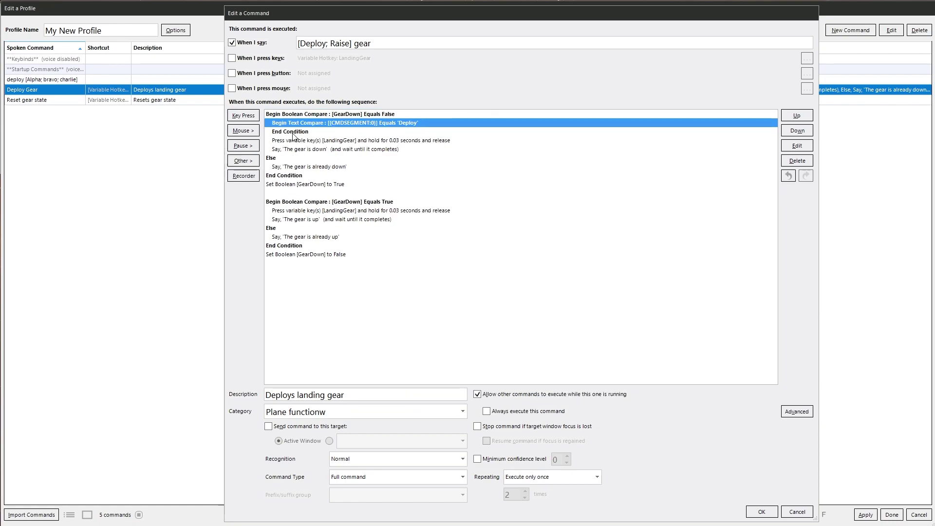
# Move the {CMDSEGMENT:0} equals 'Deploy' Begin Text Compare above the gear-down Boolean block
pyautogui.click(795, 119)
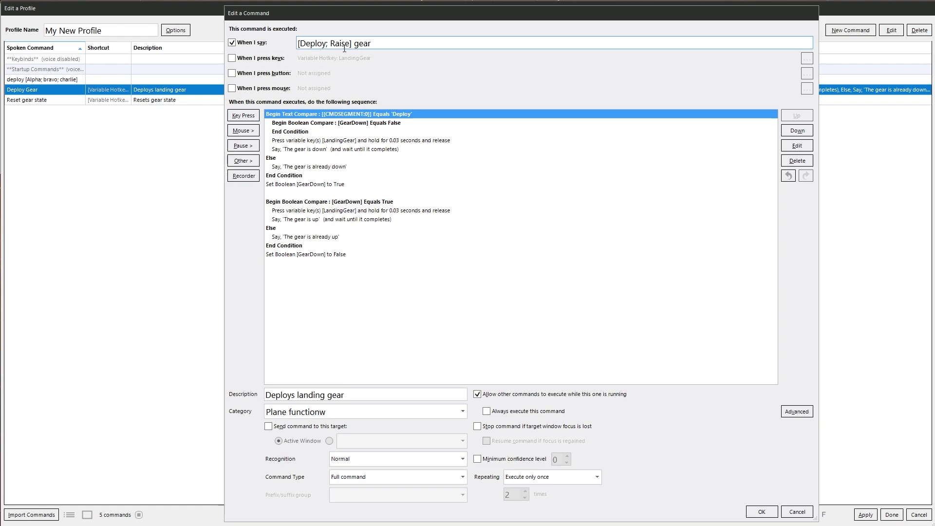
pyautogui.click(396, 43)
pyautogui.hotkey('ctrl', 'a')
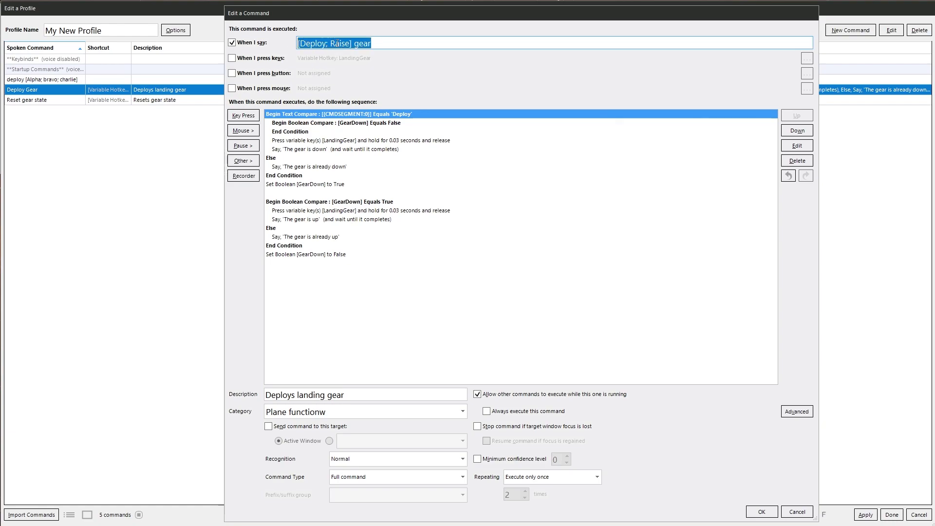
pyautogui.moveTo(351, 44); pyautogui.dragTo(297, 44)
pyautogui.doubleClick(363, 44)
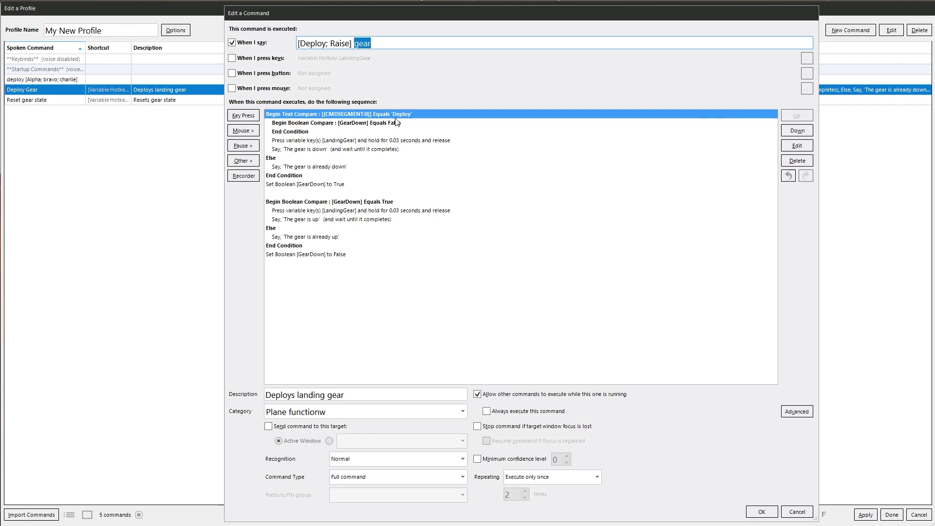
pyautogui.click(384, 43)
# Insert an Else If Text Compare testing {CMDSEGMENT:0} equals 'Raise' before the gear-up actions
pyautogui.click(282, 186)
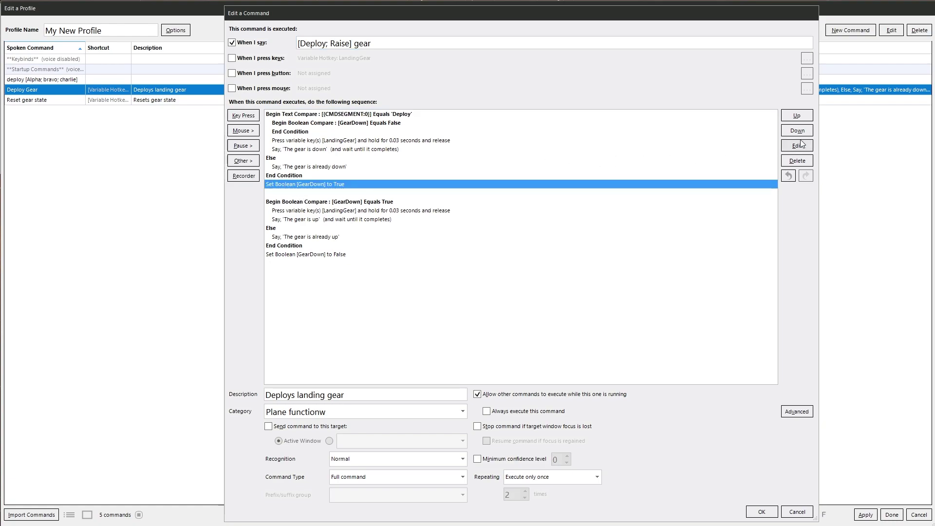
pyautogui.click(237, 161)
pyautogui.moveTo(297, 204)
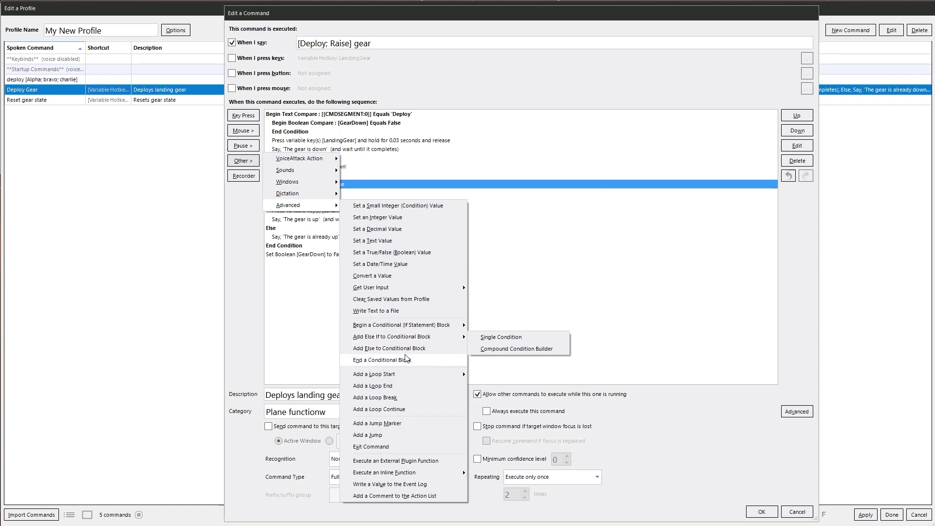
pyautogui.click(480, 338)
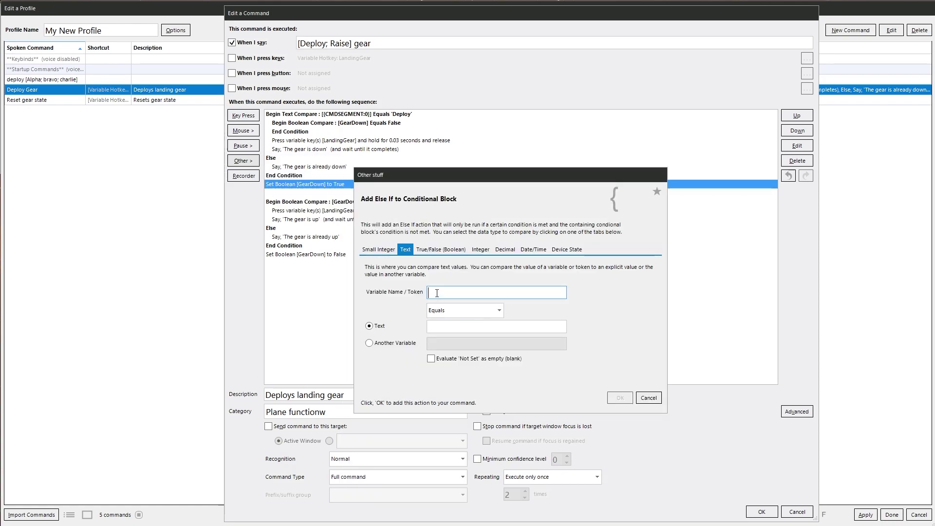
pyautogui.write('{CMDSEGMENT:')
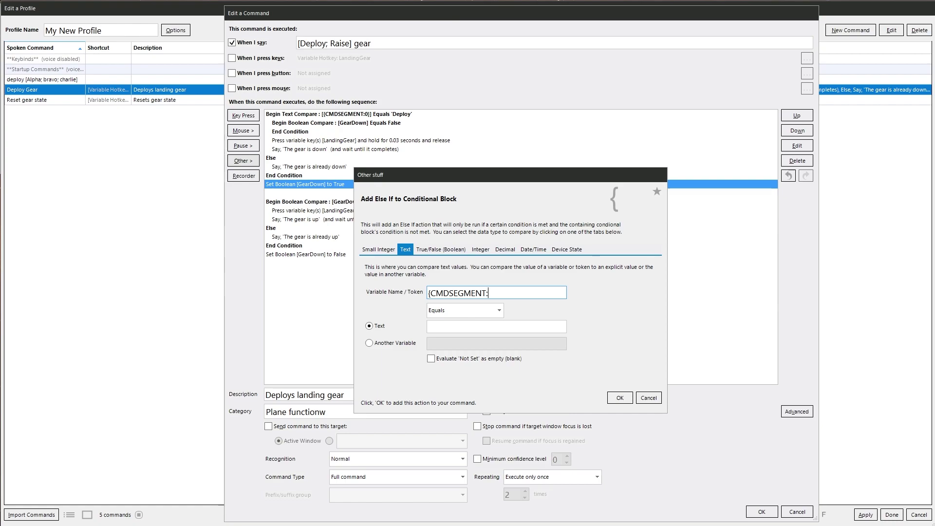
pyautogui.write('0}')
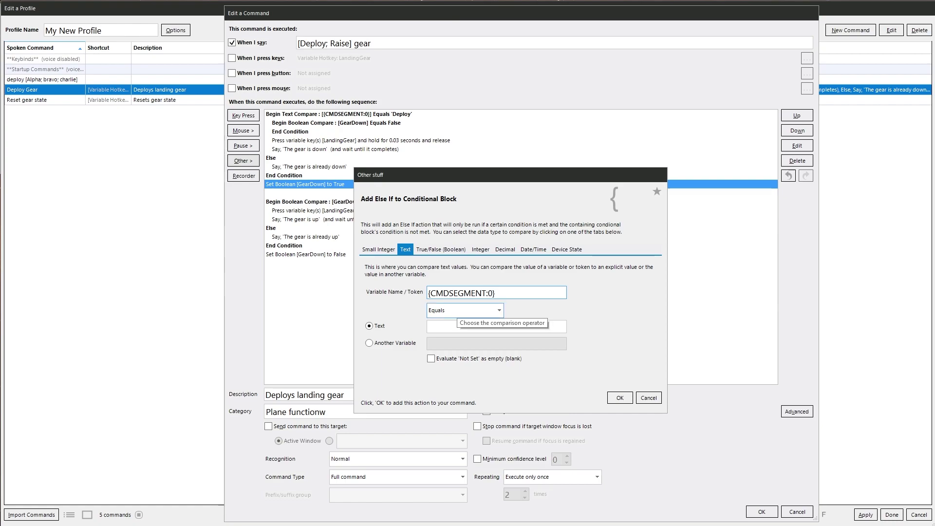
pyautogui.click(443, 328)
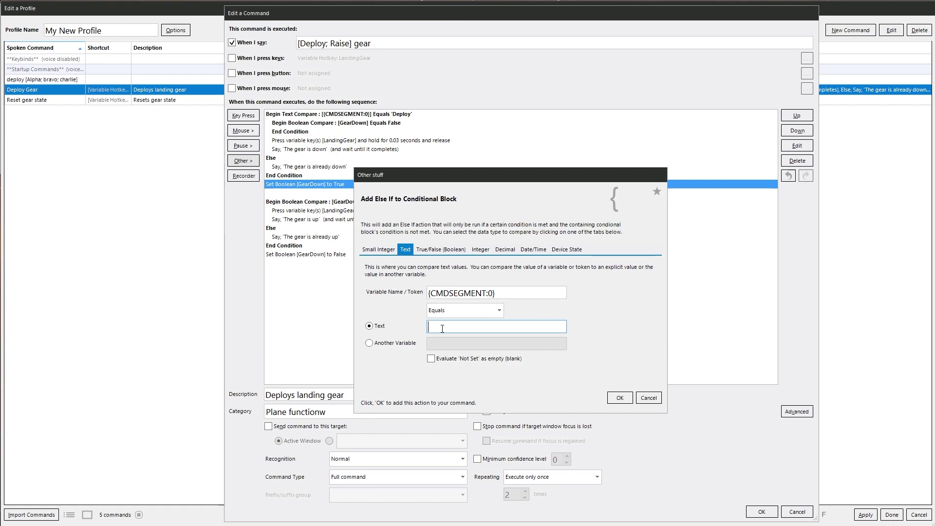
pyautogui.write('Raise')
pyautogui.click(620, 398)
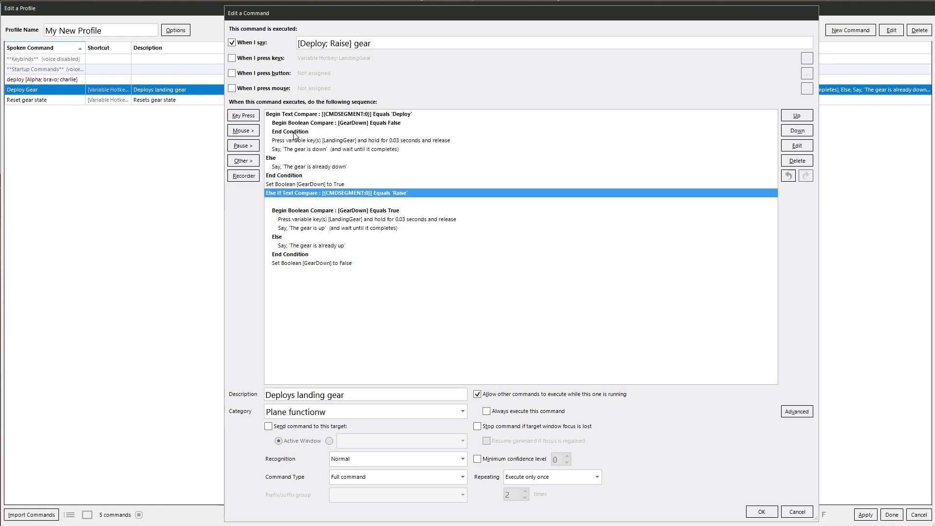
# Delete the misplaced End Condition, add one after the last action, and save the command
pyautogui.click(294, 133)
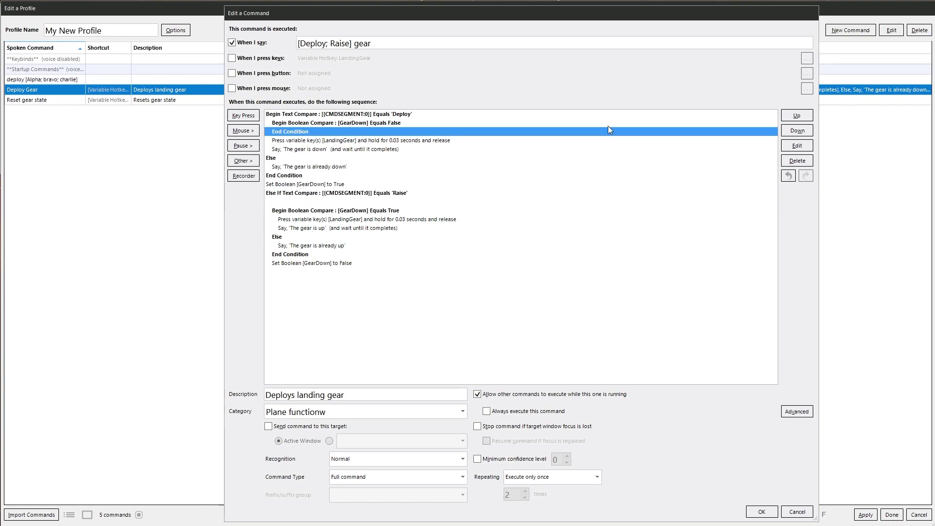
pyautogui.press('Delete')
pyautogui.click(288, 255)
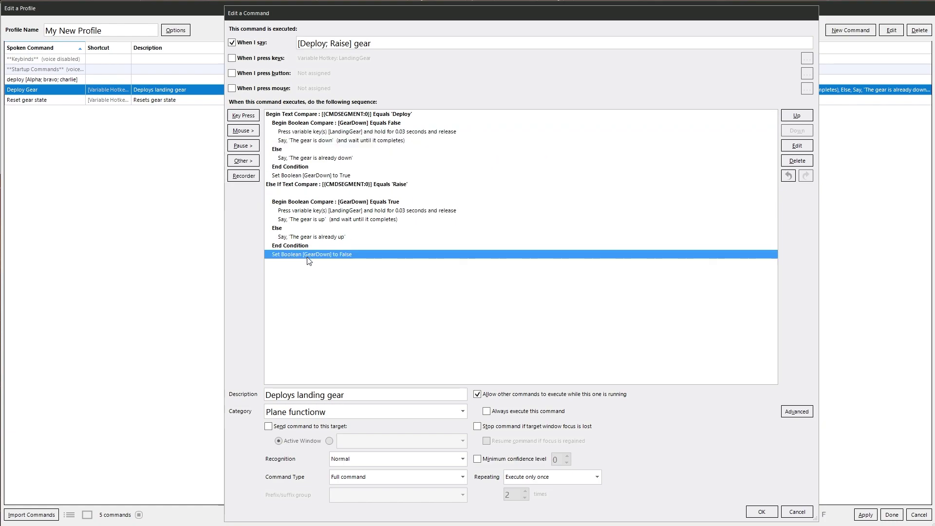
pyautogui.hotkey('ctrl', 'v')
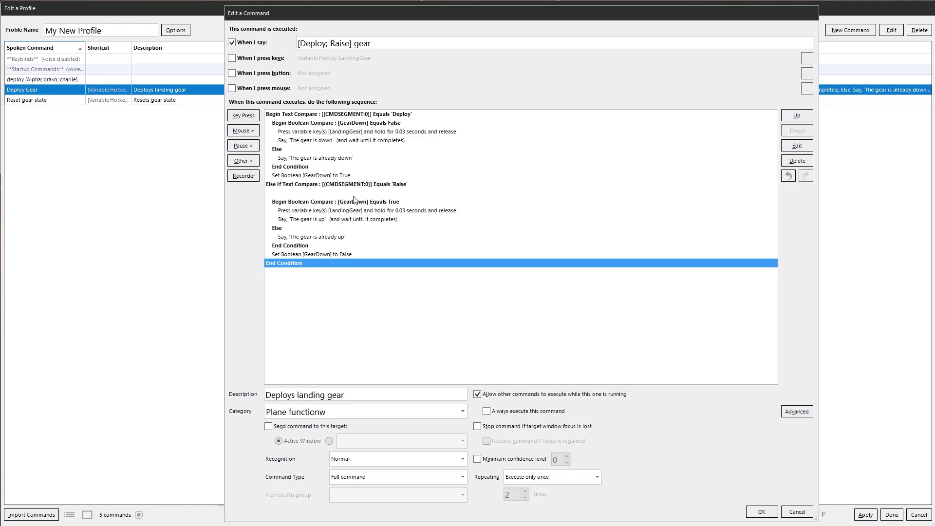
pyautogui.click(762, 513)
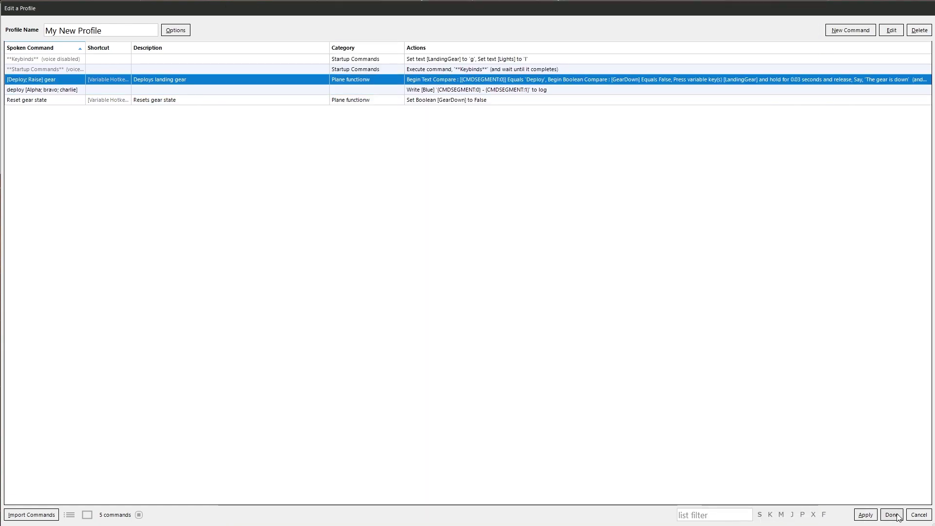
# Close the profile editor, resume listening, and voice-test both phrases, each typing 'g' into Notepad++
pyautogui.click(892, 515)
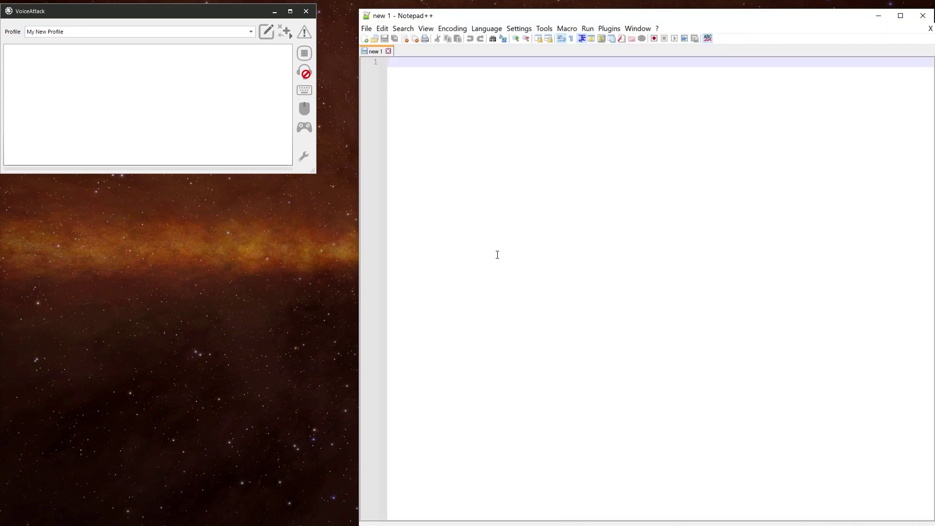
pyautogui.press('Scroll_Lock')
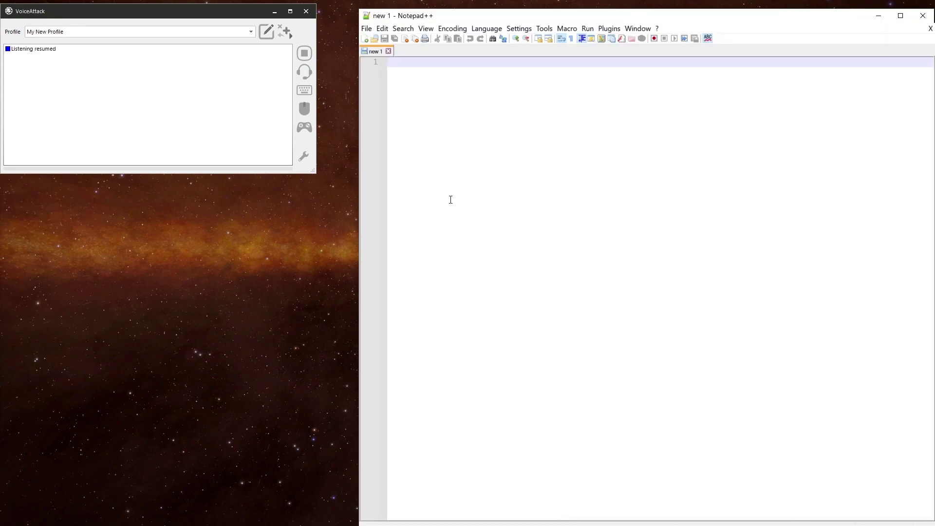
pyautogui.write('g')
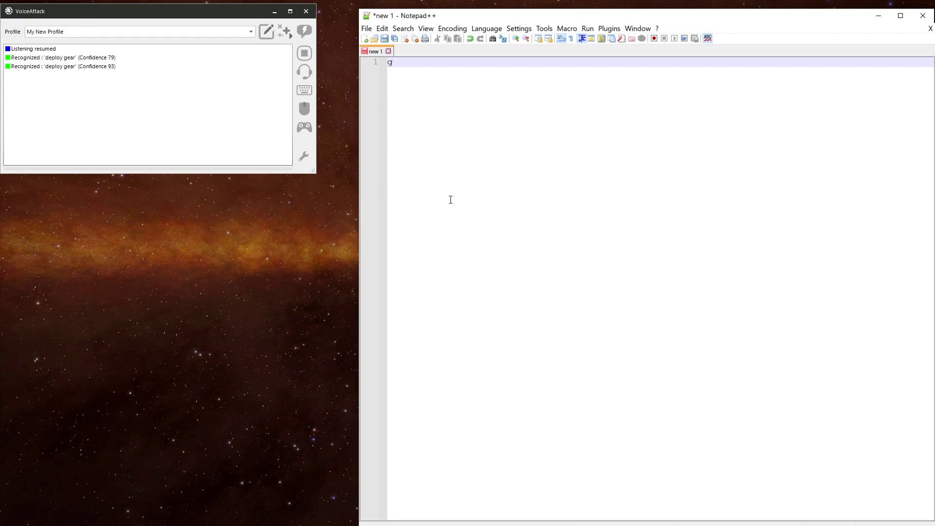
pyautogui.write('g')
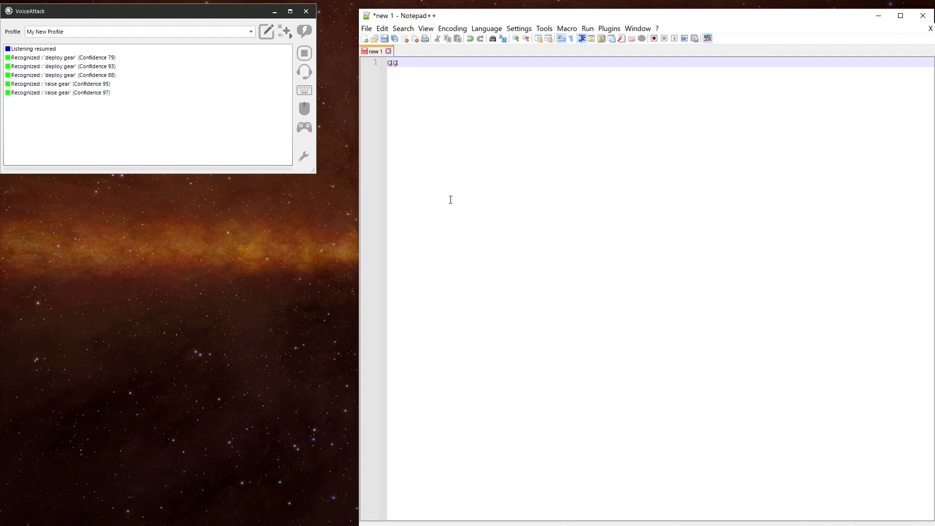
pyautogui.write('g')
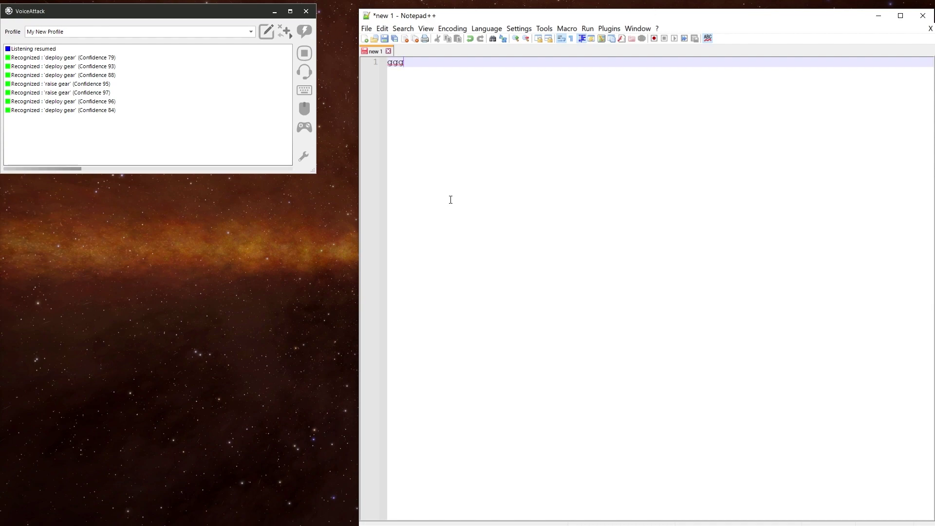
pyautogui.write('g')
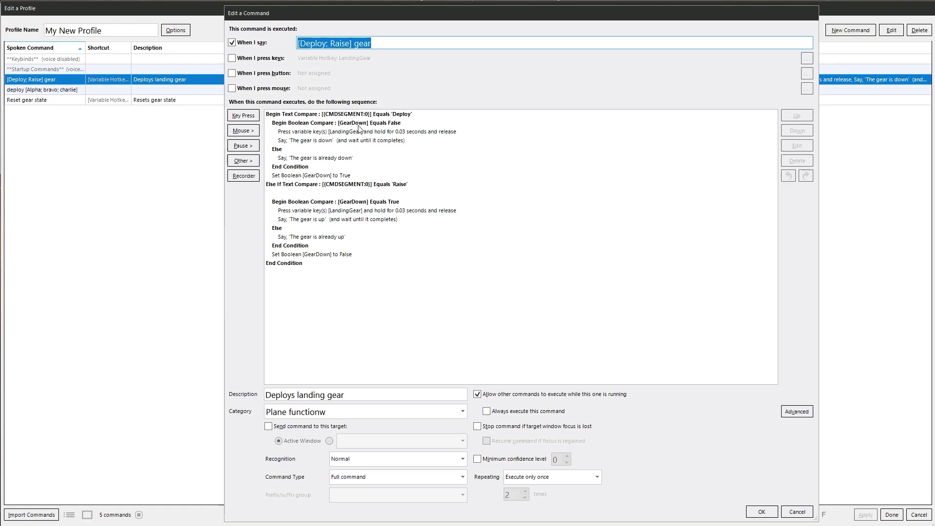
# Insert '; Lower' after Deploy so the phrase reads '[Deploy; Lower; Raise] gear'
pyautogui.click(326, 45)
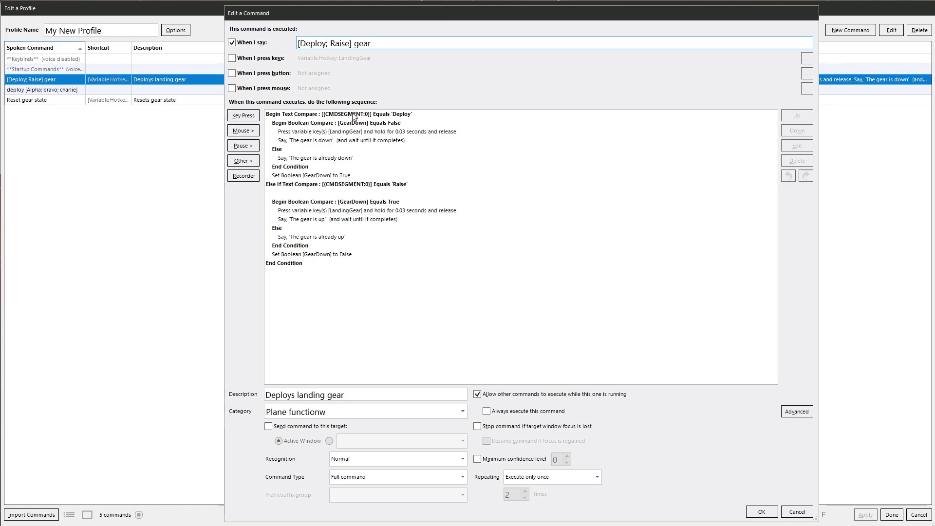
pyautogui.write('; Lower')
pyautogui.doubleClick(404, 115)
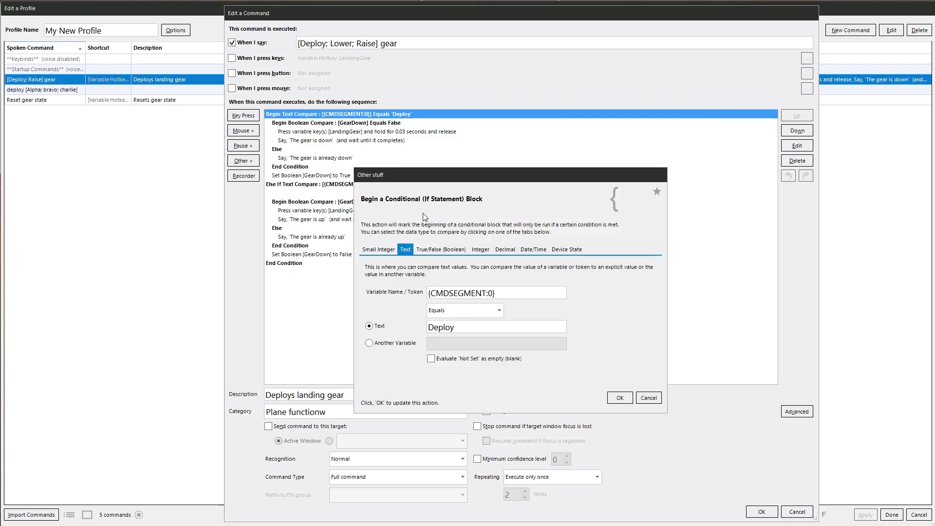
pyautogui.click(646, 399)
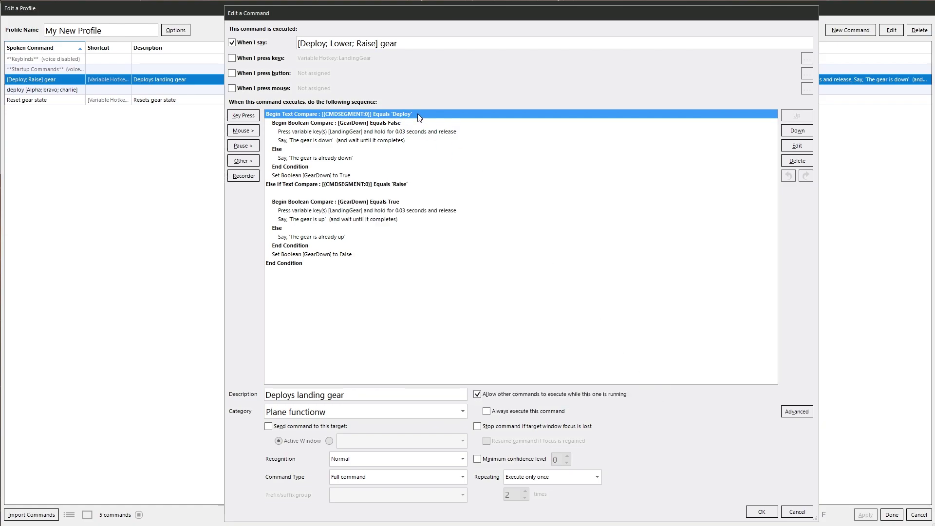
# In the Condition Builder, add an OR set: {CMDSEGMENT:0} Equals 'Lower'
pyautogui.rightClick(417, 114)
pyautogui.click(451, 120)
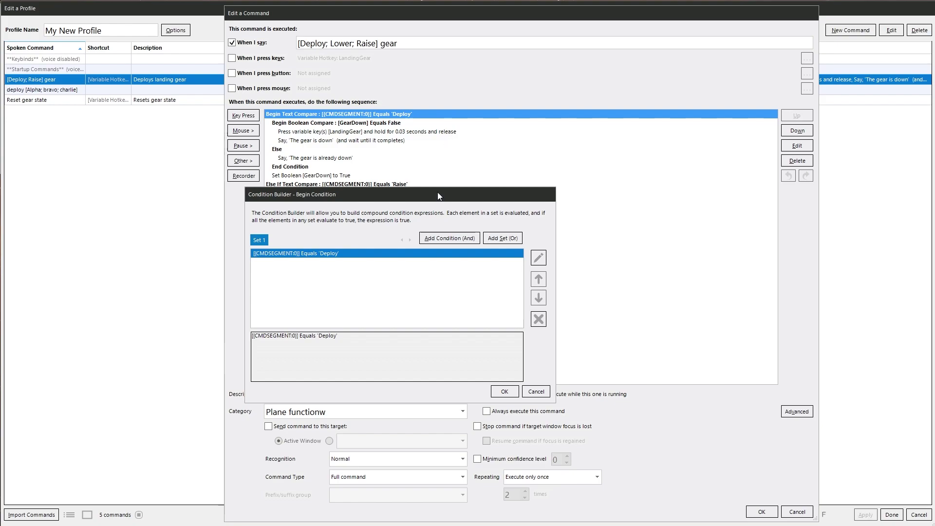
pyautogui.click(505, 242)
pyautogui.write('C')
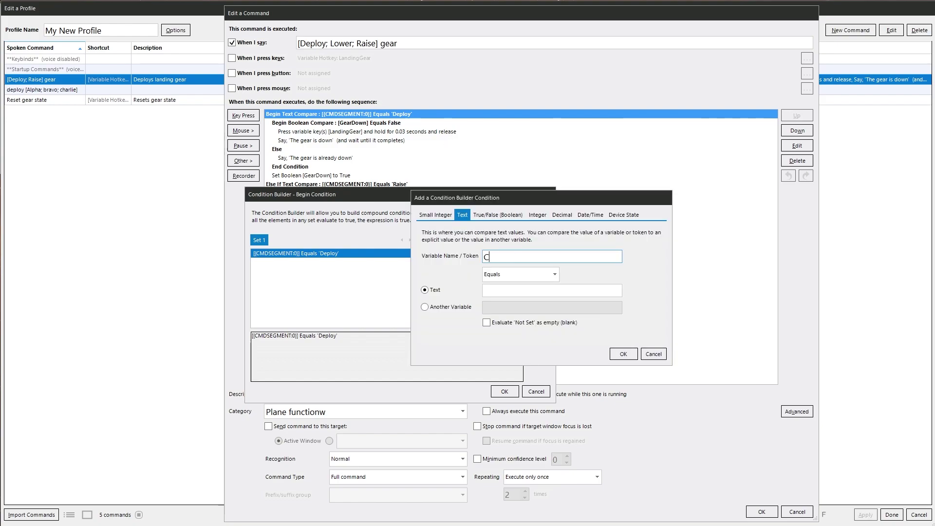
pyautogui.write('MDSEGMENT:0}')
pyautogui.press('Home')
pyautogui.write('{')
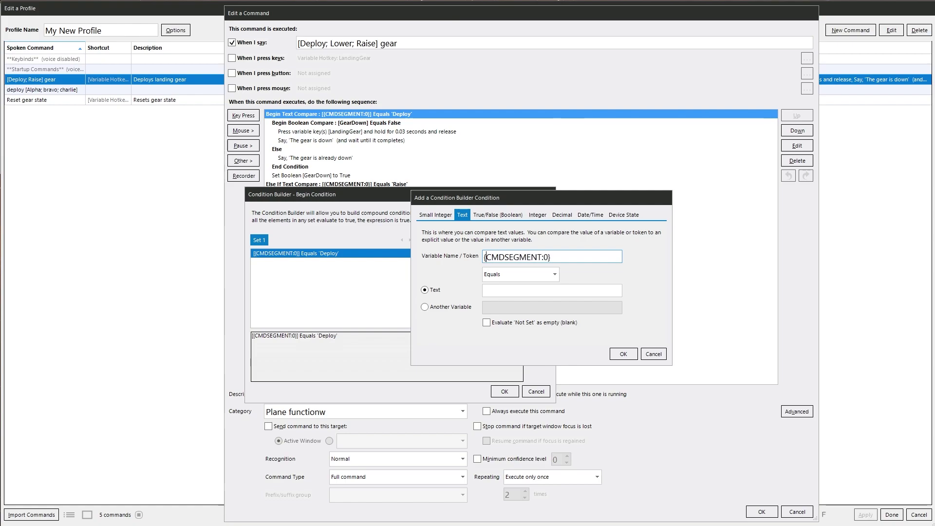
pyautogui.press('Tab')
pyautogui.press('Tab')
pyautogui.write('low')
pyautogui.press('BackSpace')
pyautogui.press('BackSpace')
pyautogui.press('BackSpace')
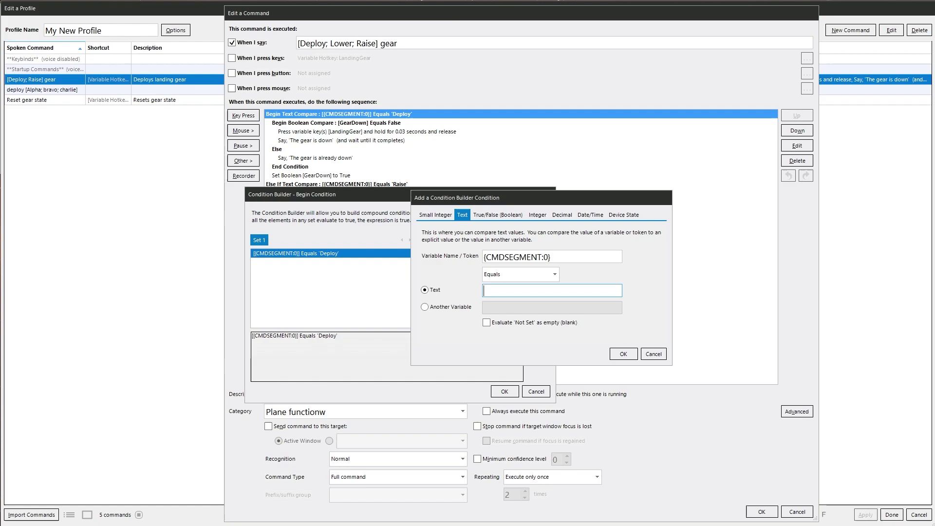
pyautogui.write('Lower')
pyautogui.click(619, 351)
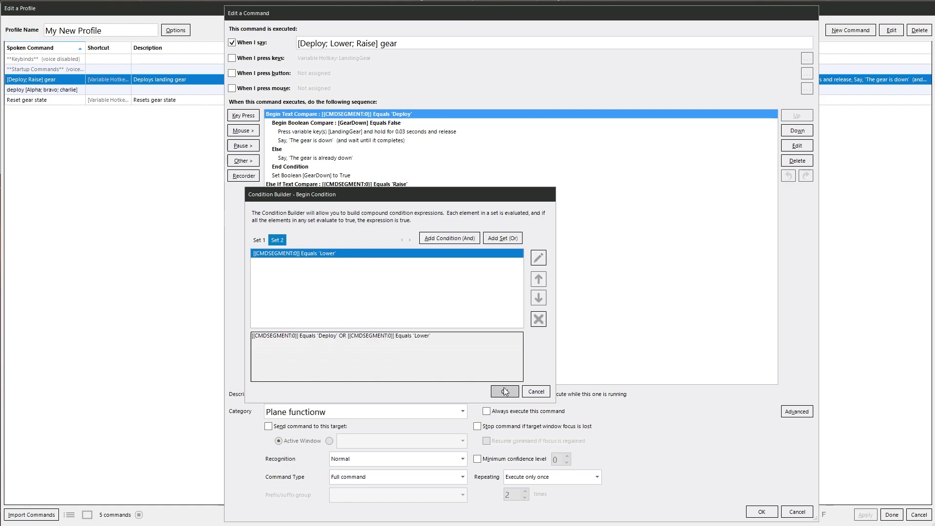
pyautogui.press('Return')
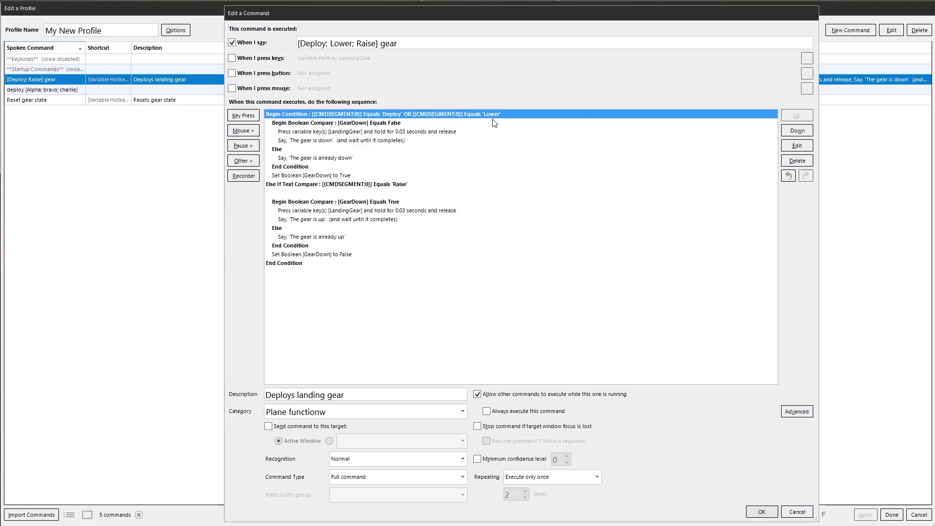
# Save the command and profile, clear the VoiceAttack log, and delete the test g's in Notepad++
pyautogui.click(762, 512)
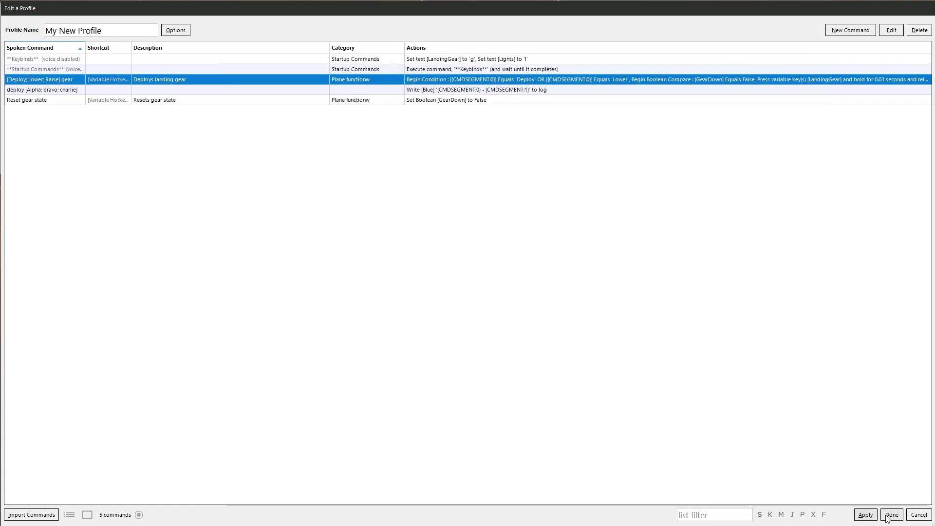
pyautogui.click(891, 515)
pyautogui.rightClick(222, 117)
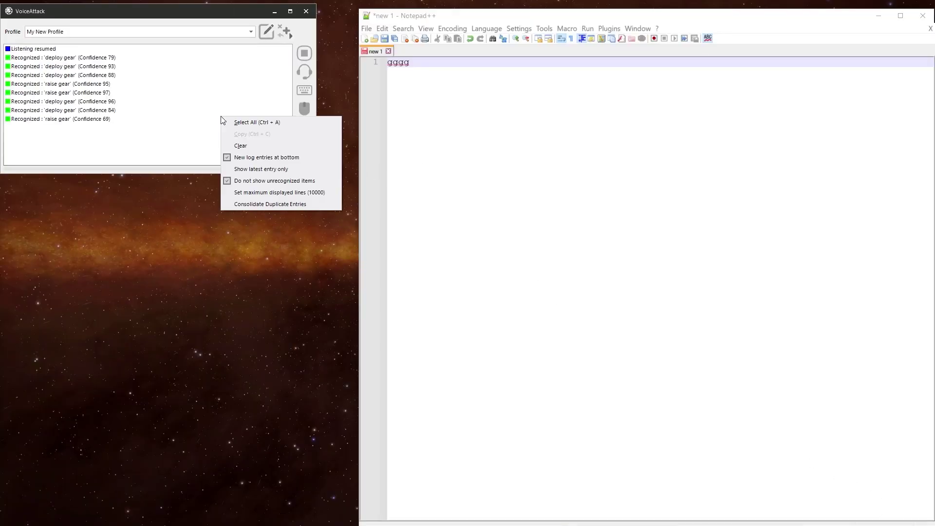
pyautogui.click(239, 146)
pyautogui.click(468, 110)
pyautogui.press('BackSpace')
pyautogui.press('BackSpace')
pyautogui.press('BackSpace')
pyautogui.press('BackSpace')
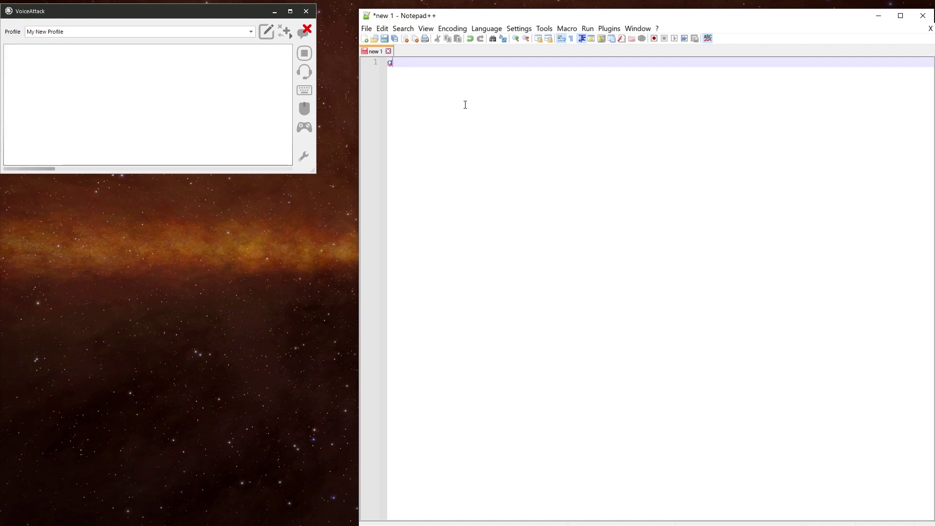